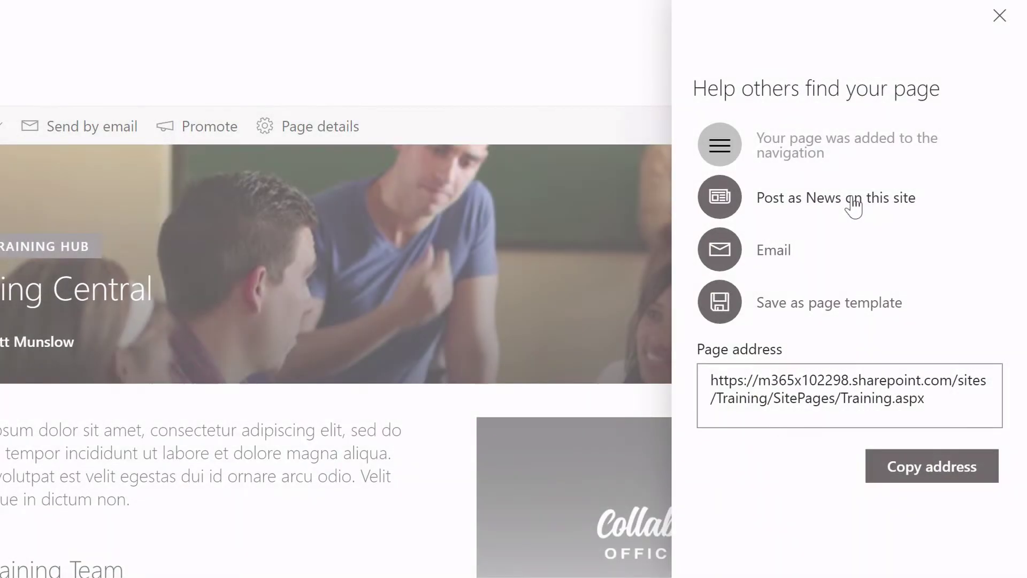
- Post the Training Central page as News on this site from the Promote panel
click(853, 205)
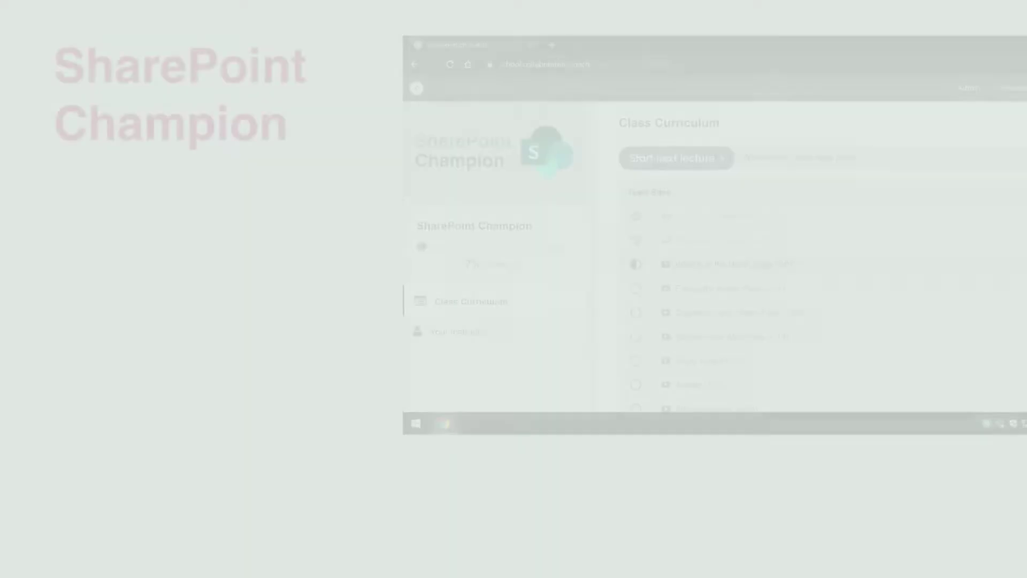
scroll(621, 263, down, 2)
scroll(620, 263, down, 2)
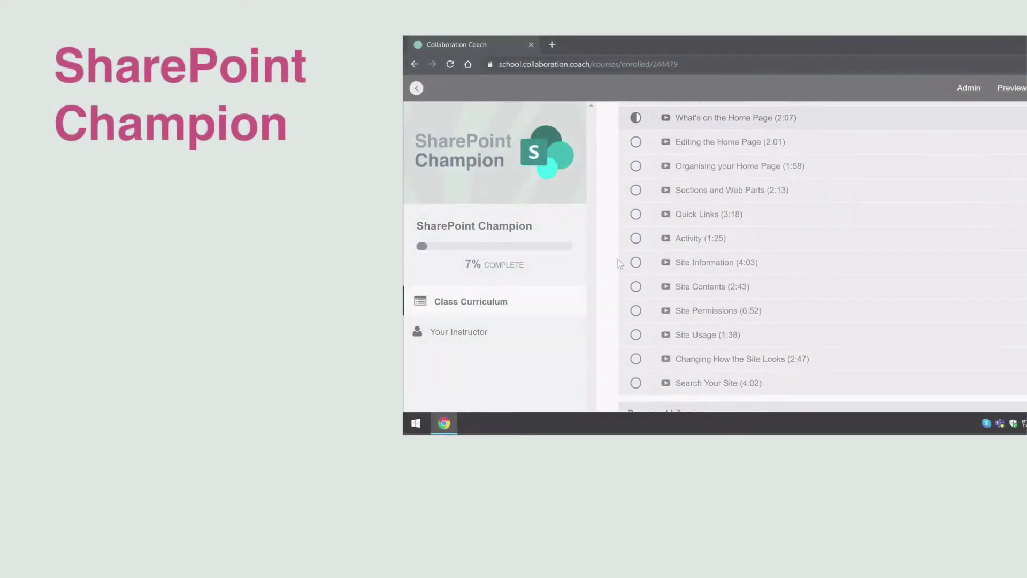
scroll(621, 263, down, 1)
scroll(620, 263, down, 2)
scroll(620, 264, down, 1)
scroll(621, 264, down, 1)
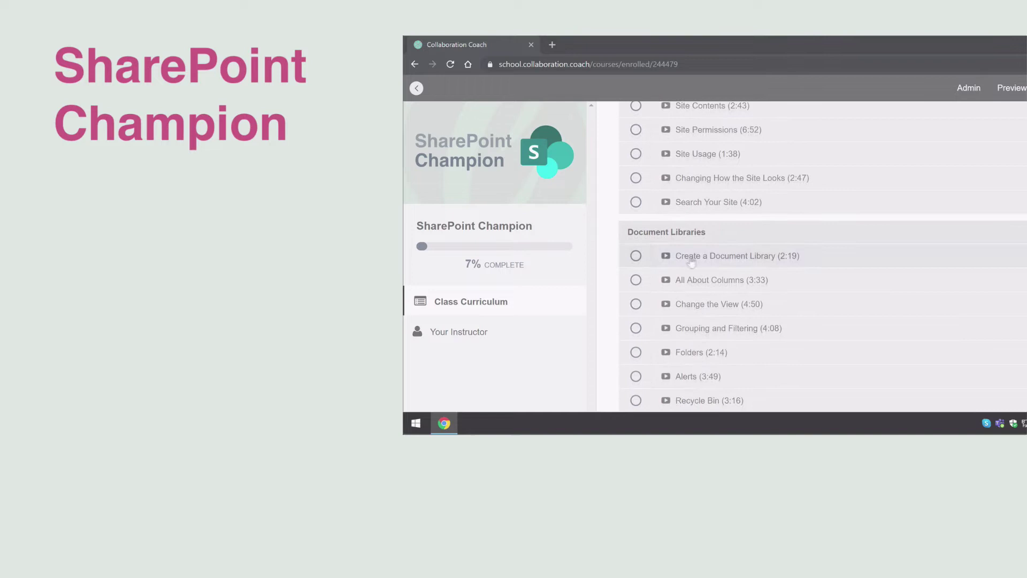
- Start playing the 'Change the View' lecture under 'Create a Document Library' in the SharePoint Champion course
click(769, 258)
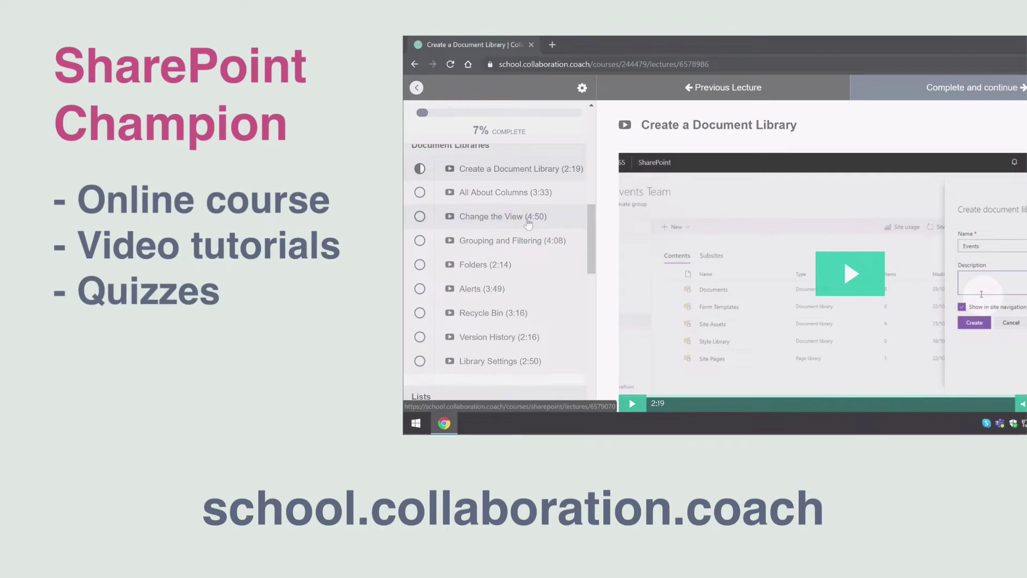
click(527, 225)
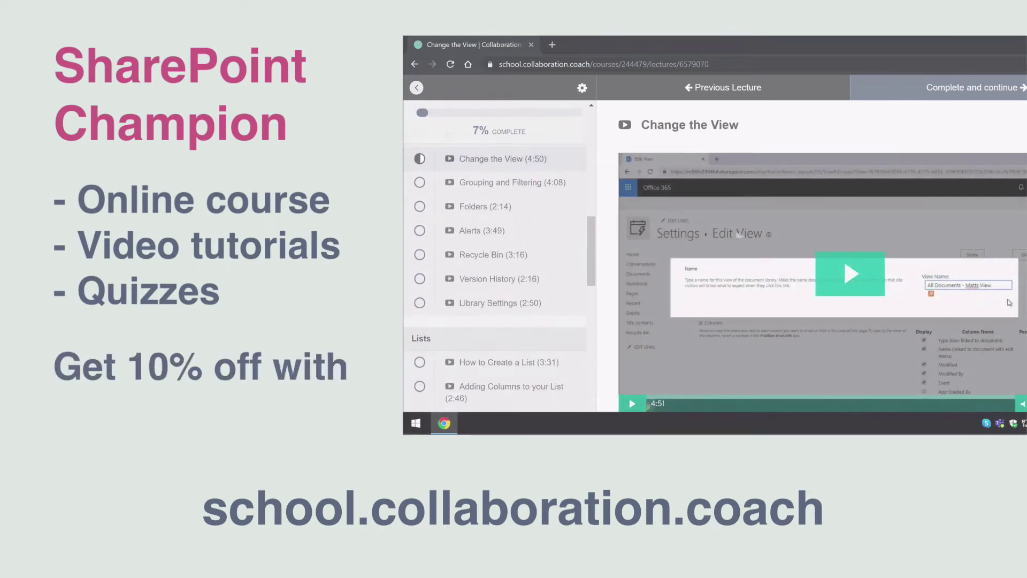
click(844, 259)
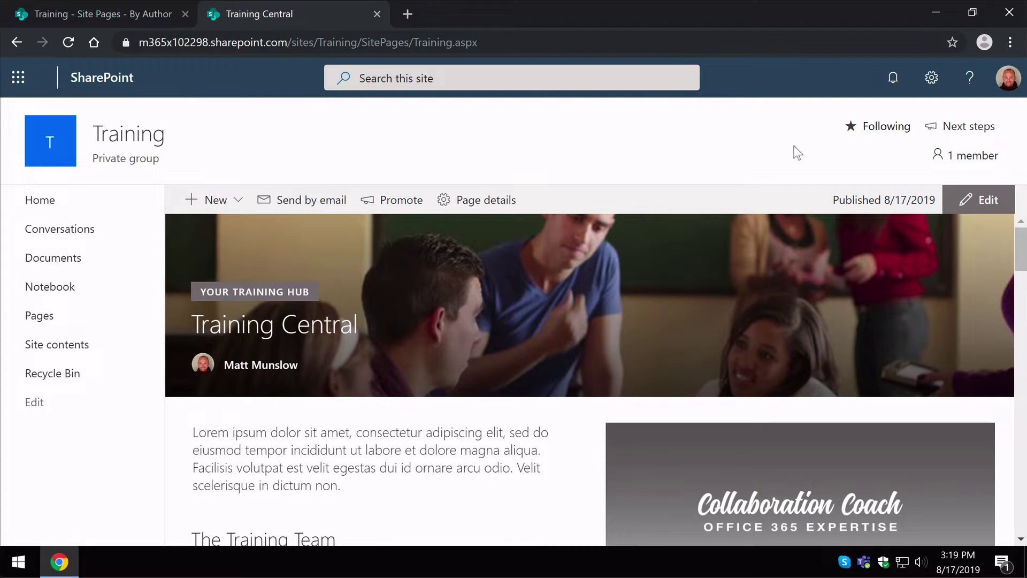
- Show the 'Help others find your page' Promote panel for Training Central
click(434, 165)
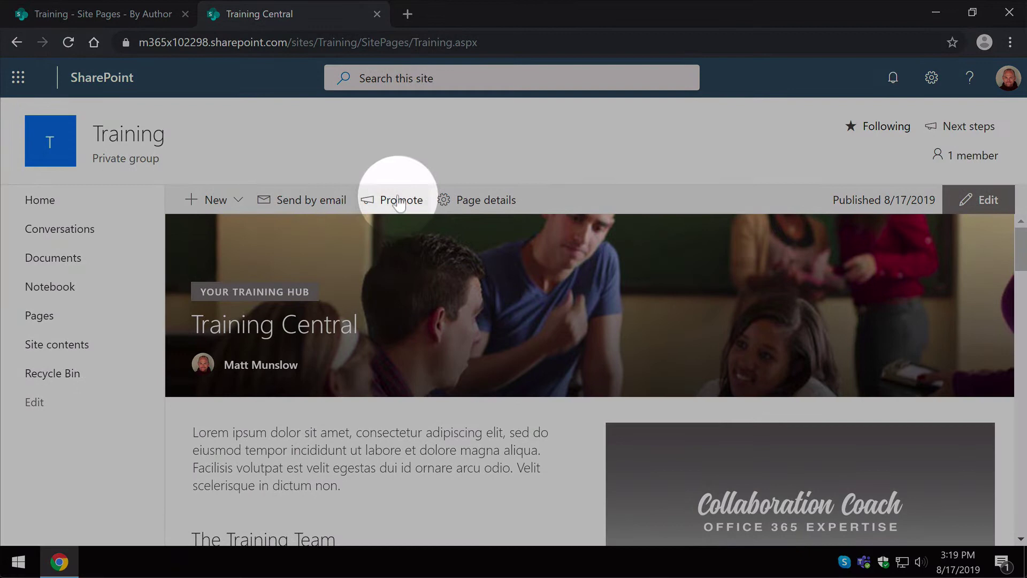
click(383, 207)
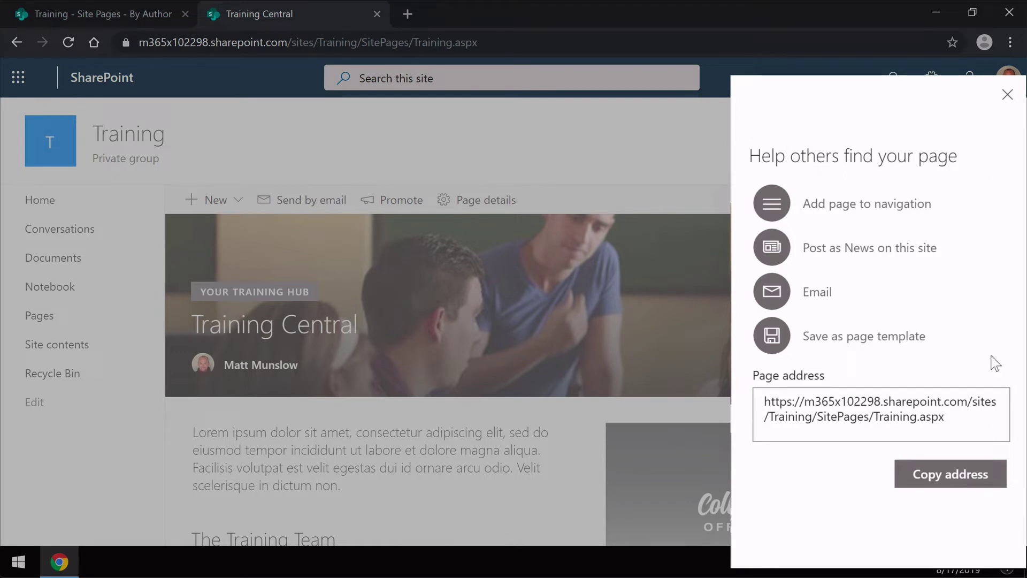
- Add the Training Central page to the site navigation
click(876, 211)
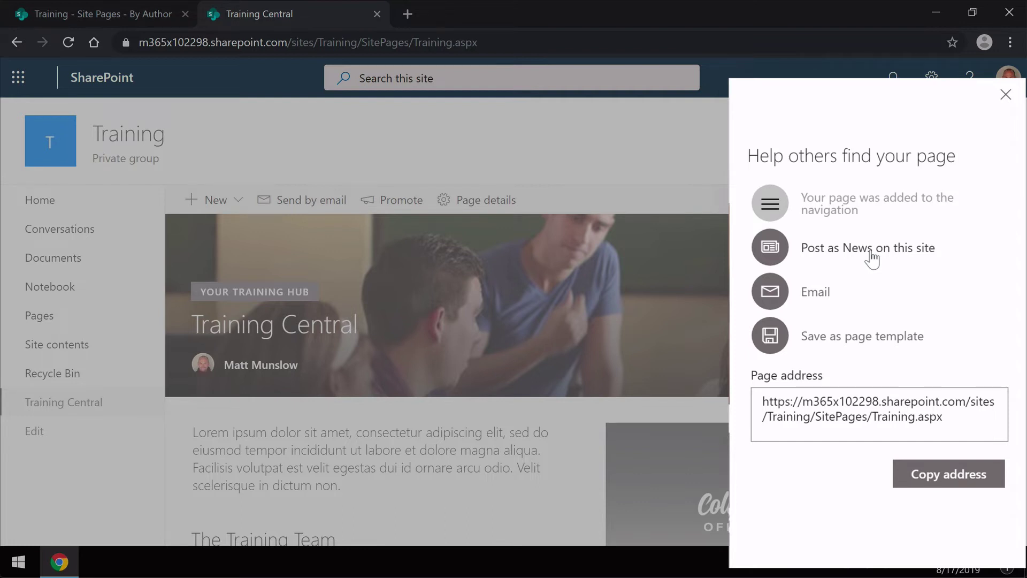
- Post Training Central as News on this site and start an email of the news post
click(621, 158)
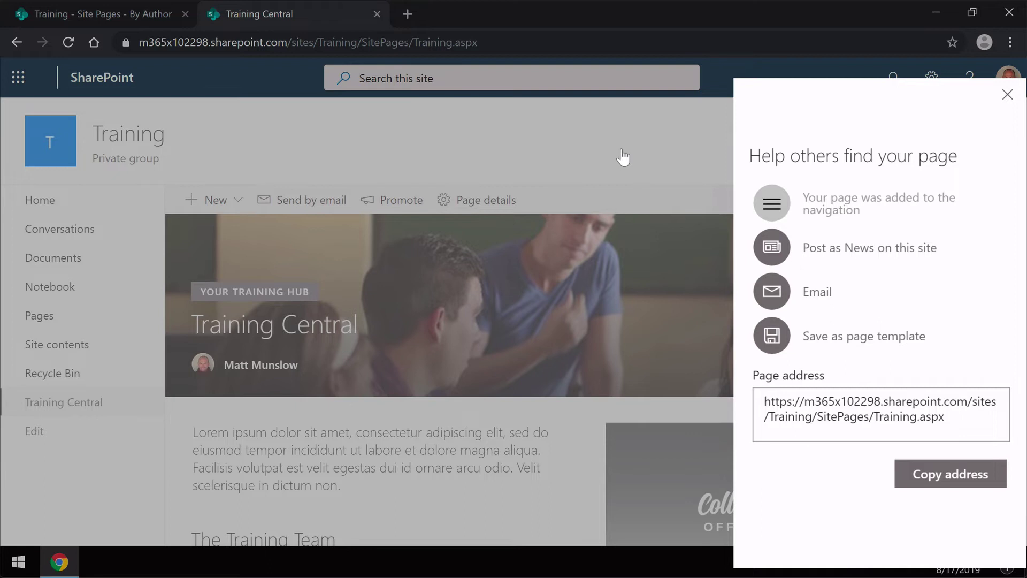
click(884, 256)
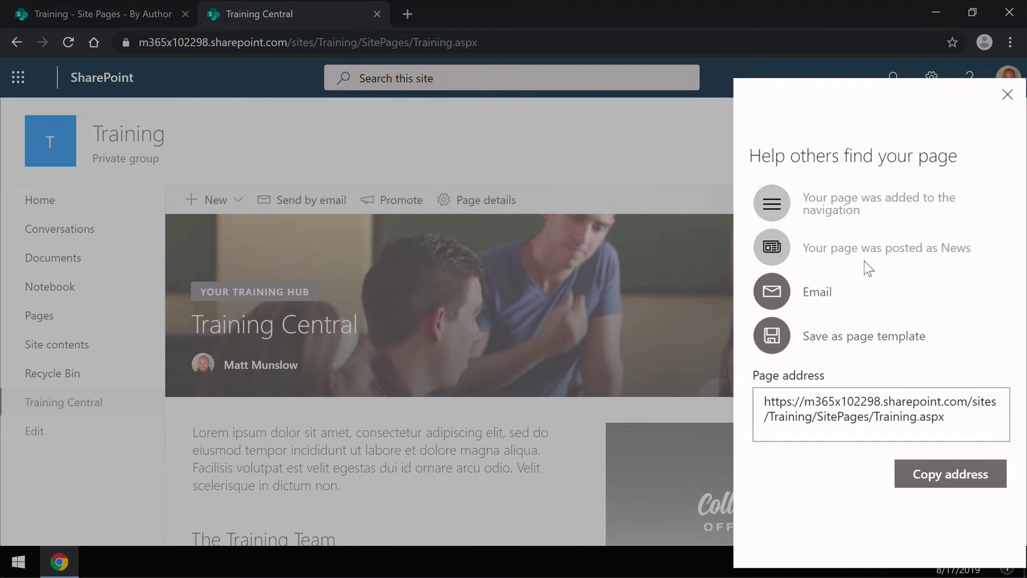
click(816, 297)
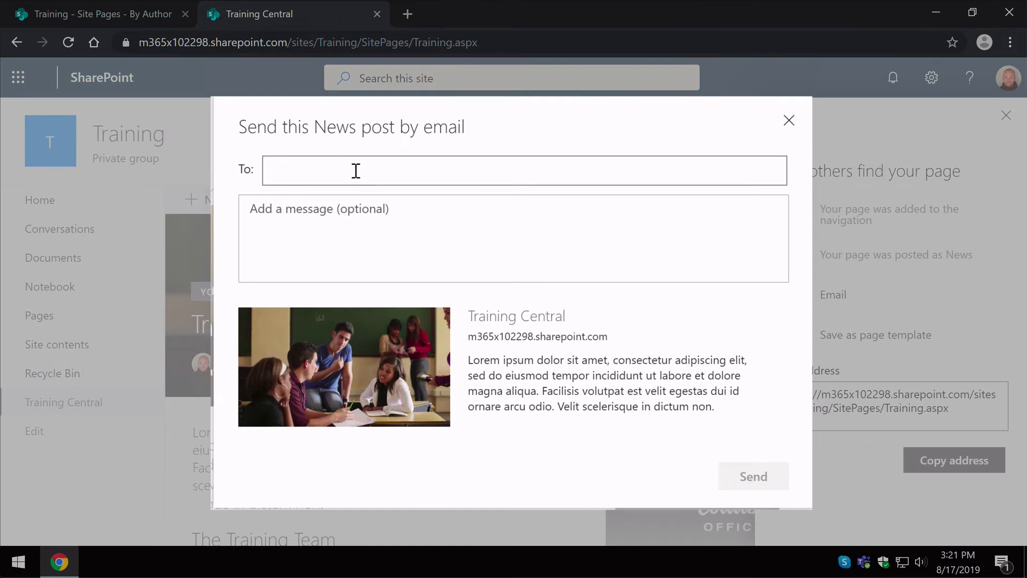
- Email the news post to Finance Team with the message 'please check out my page!'
click(354, 169)
text(finance)
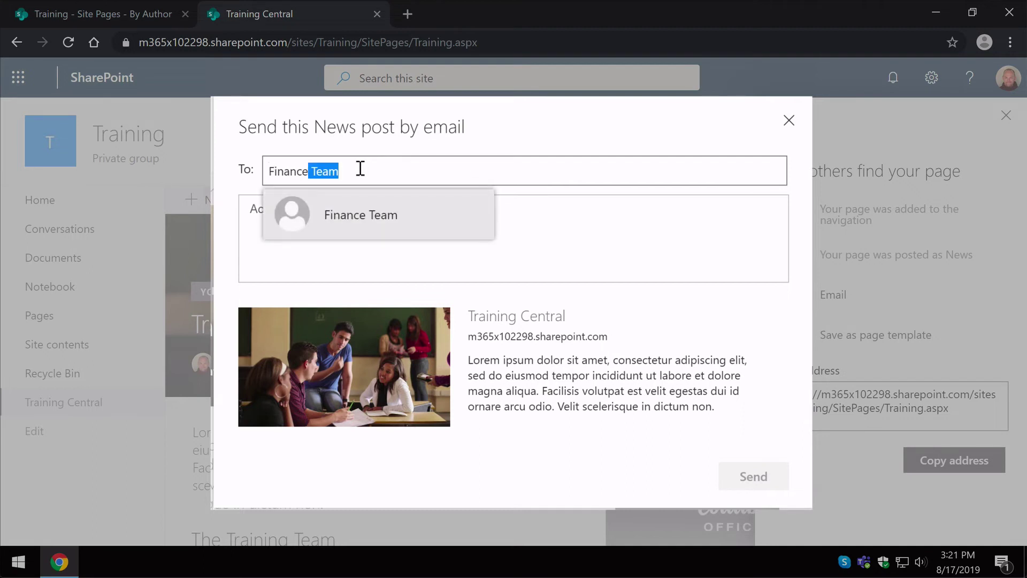
click(374, 202)
click(420, 215)
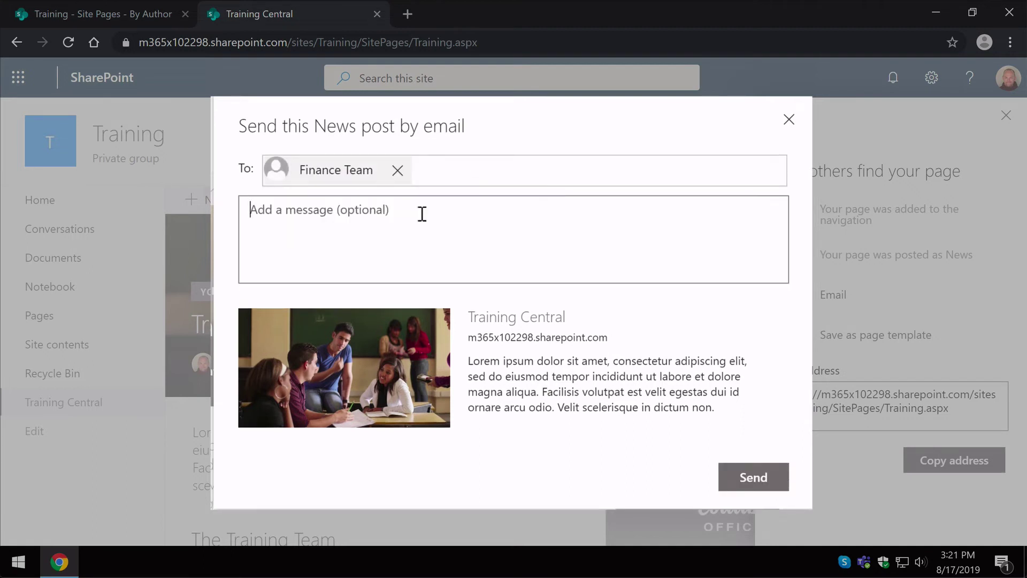
text(please)
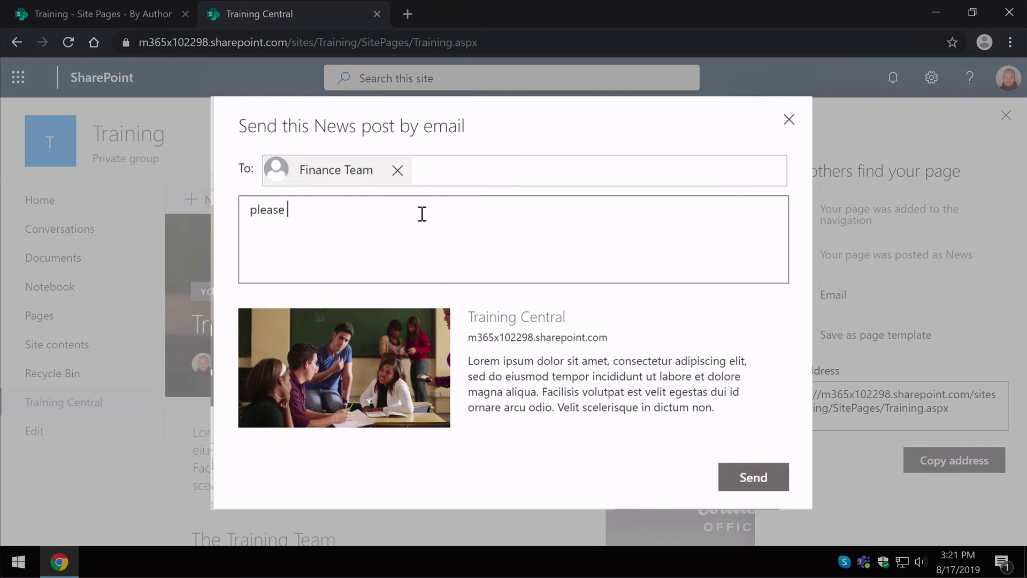
text( check out my page!)
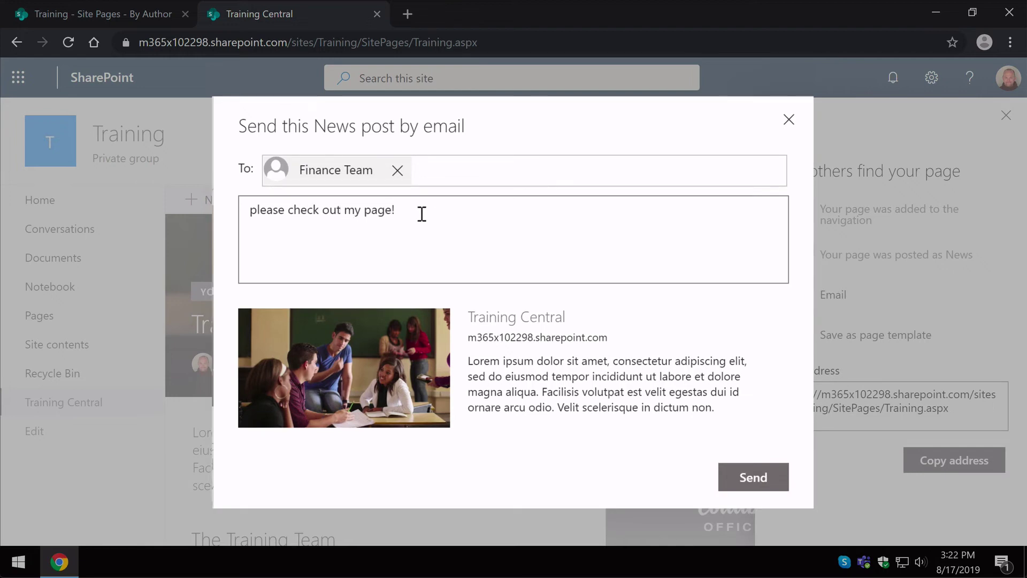
click(728, 471)
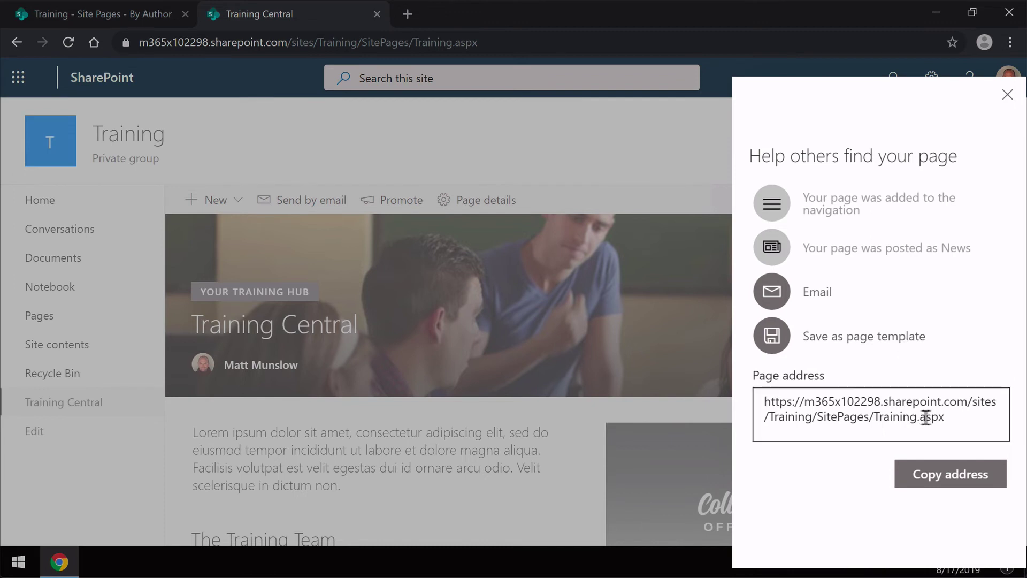
- Select and copy the Training Central page's web address from the Page address box
mouse_move(977, 427)
mouse_down()
mouse_move(819, 423)
mouse_move(759, 399)
mouse_up()
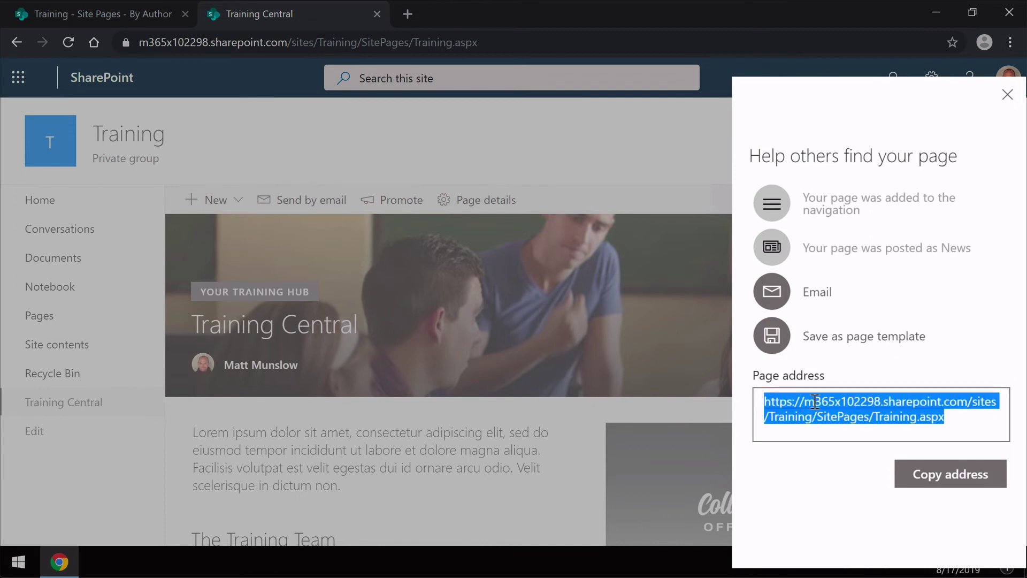
click(961, 479)
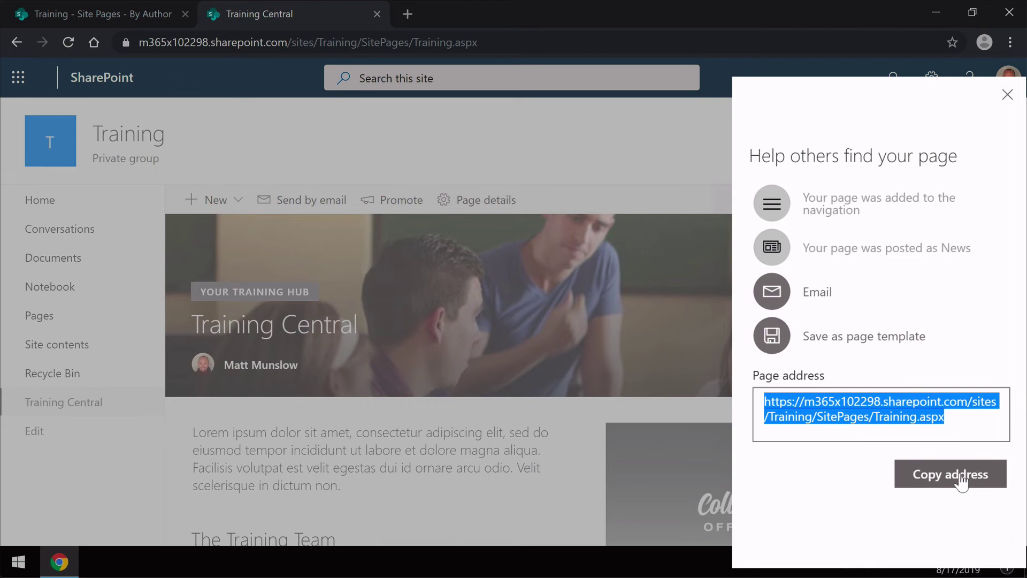